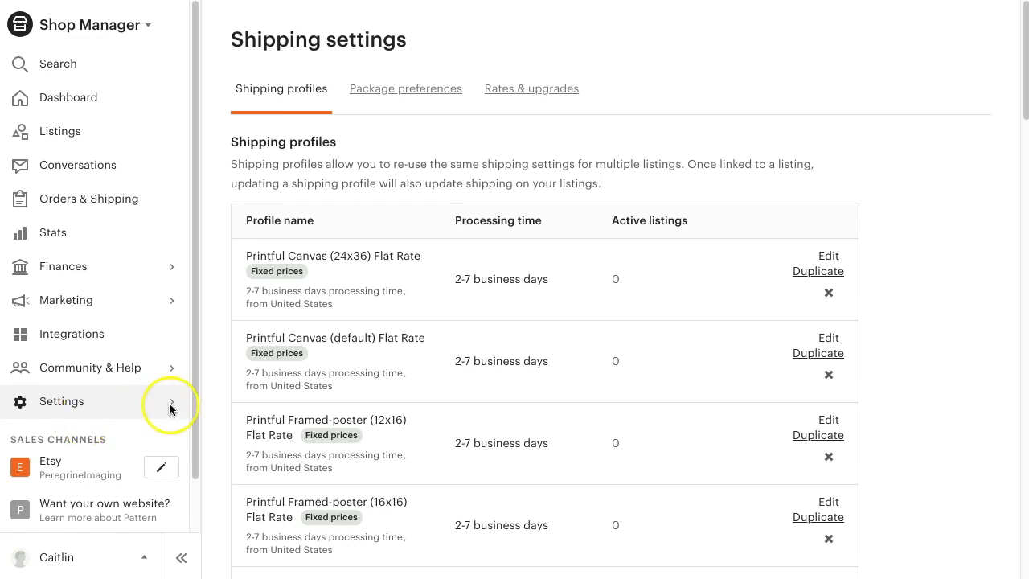
{"action": "left_click", "coordinate": [171, 403]}
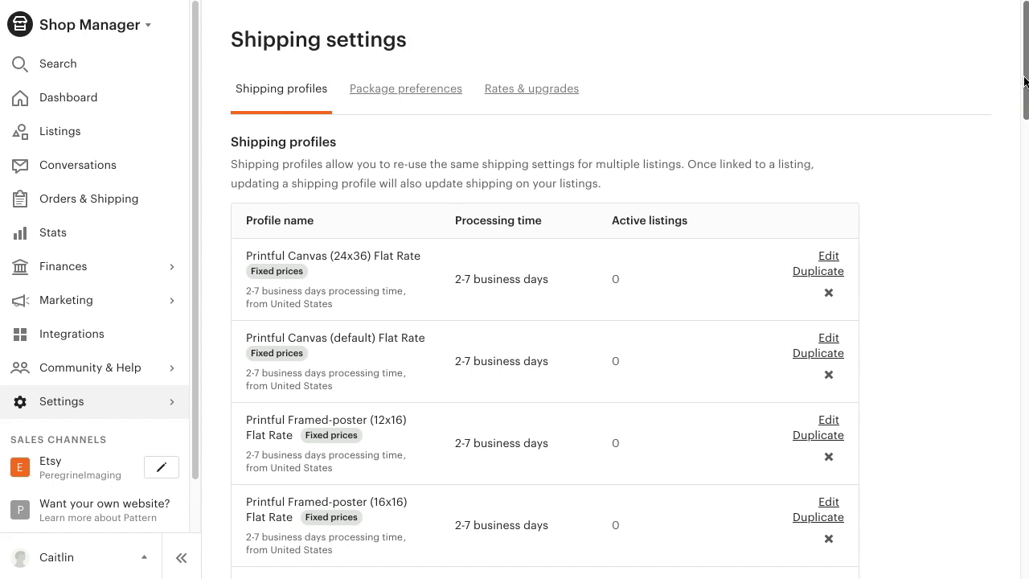
{"action": "left_click", "coordinate": [1025, 98]}
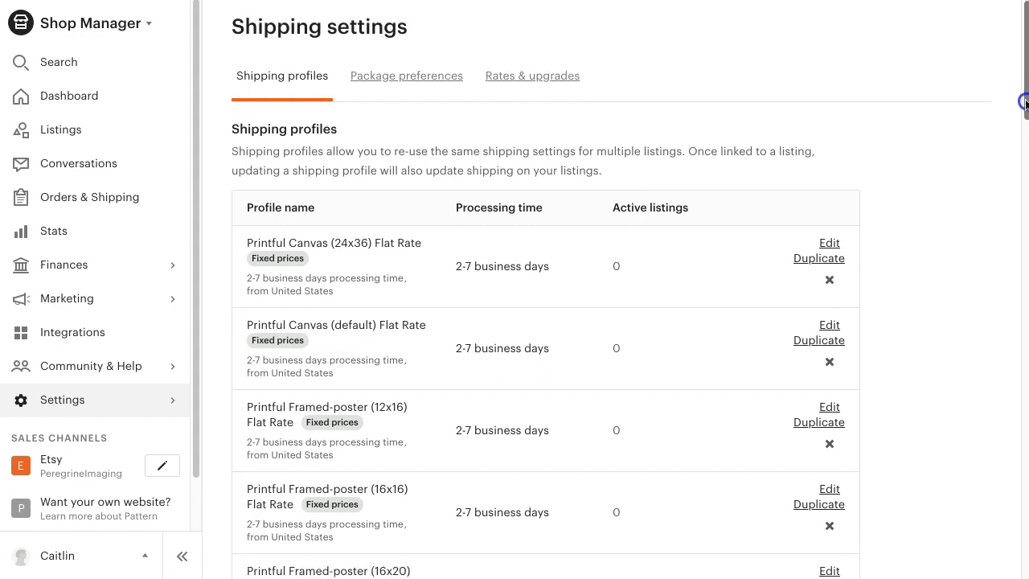
{"action": "left_click_drag", "start_coordinate": [1025, 98], "coordinate": [994, 306]}
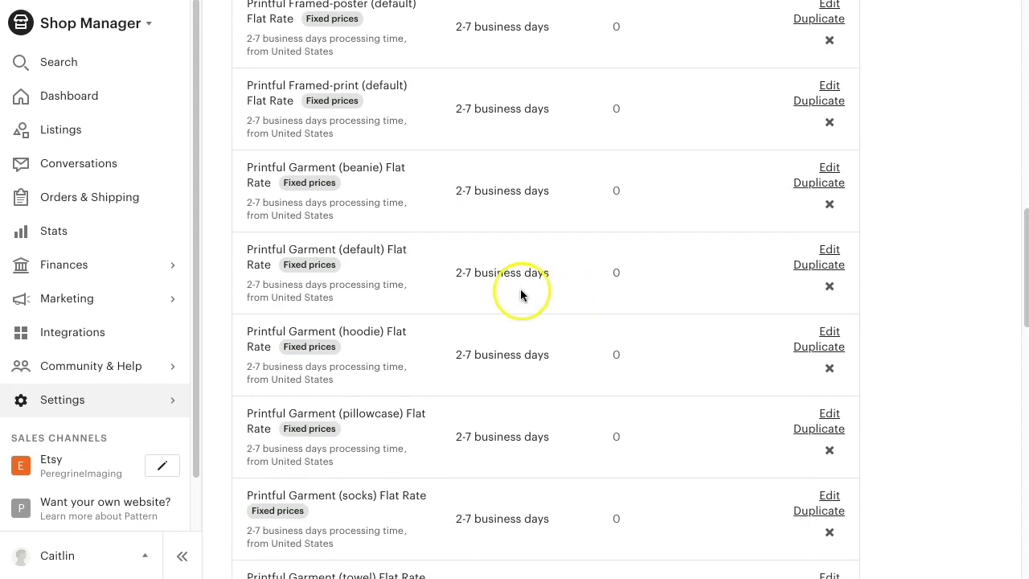
- Duplicate the Printful Garment (default) Flat Rate profile and make United States shipping free
{"action": "left_click", "coordinate": [816, 267]}
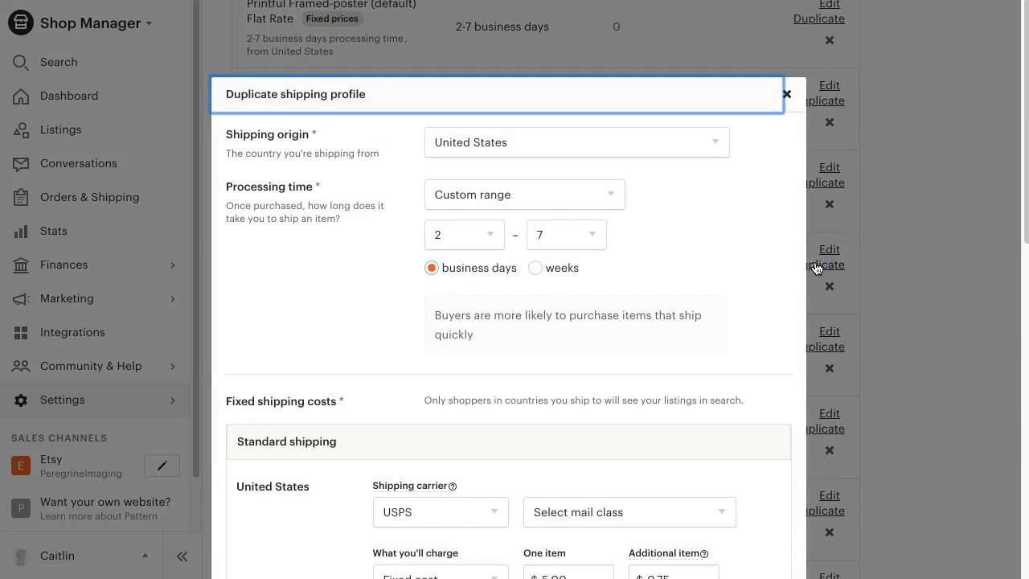
{"action": "left_click", "coordinate": [740, 233]}
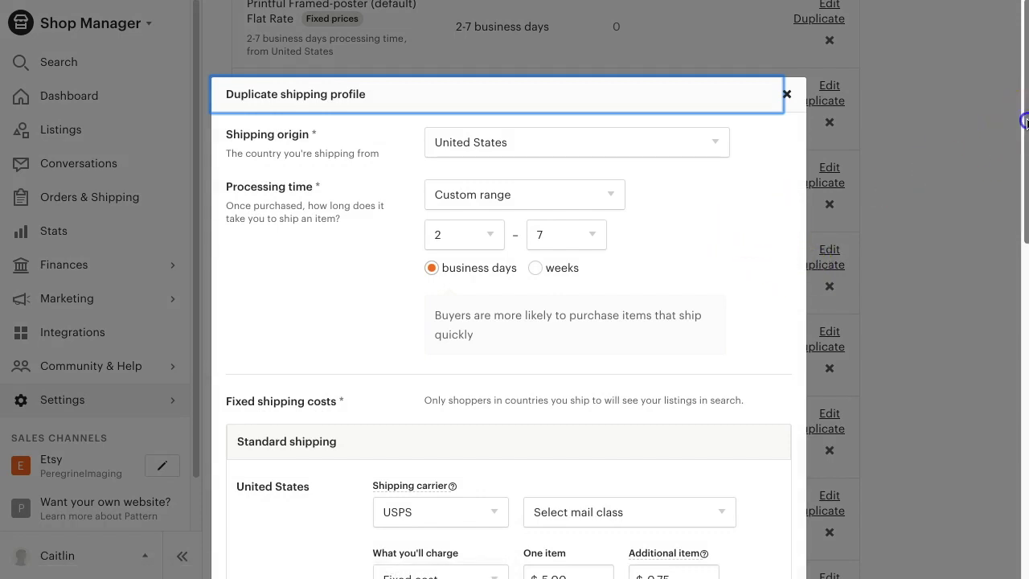
{"action": "left_click_drag", "start_coordinate": [1027, 121], "coordinate": [1011, 263]}
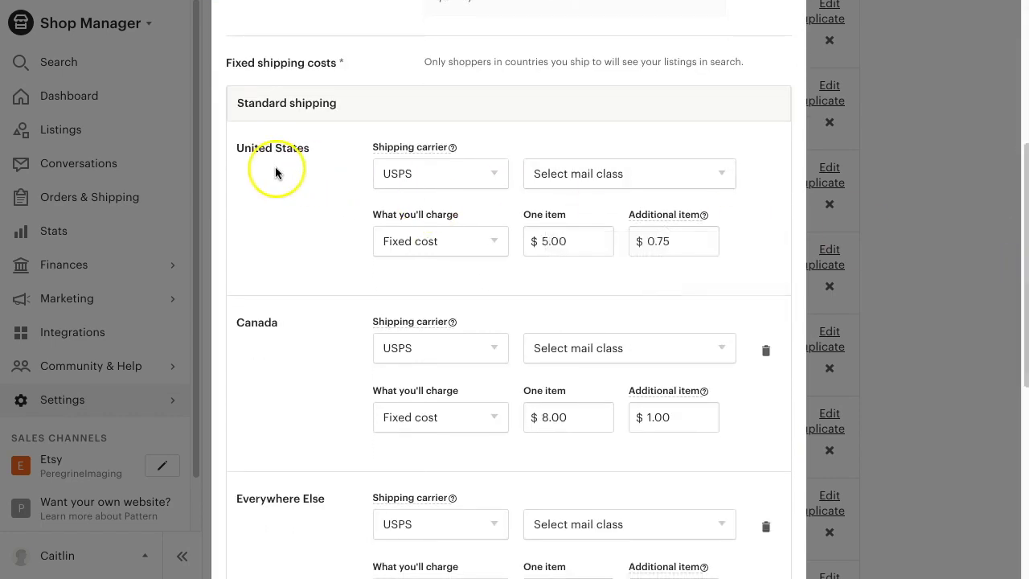
{"action": "left_click", "coordinate": [418, 250]}
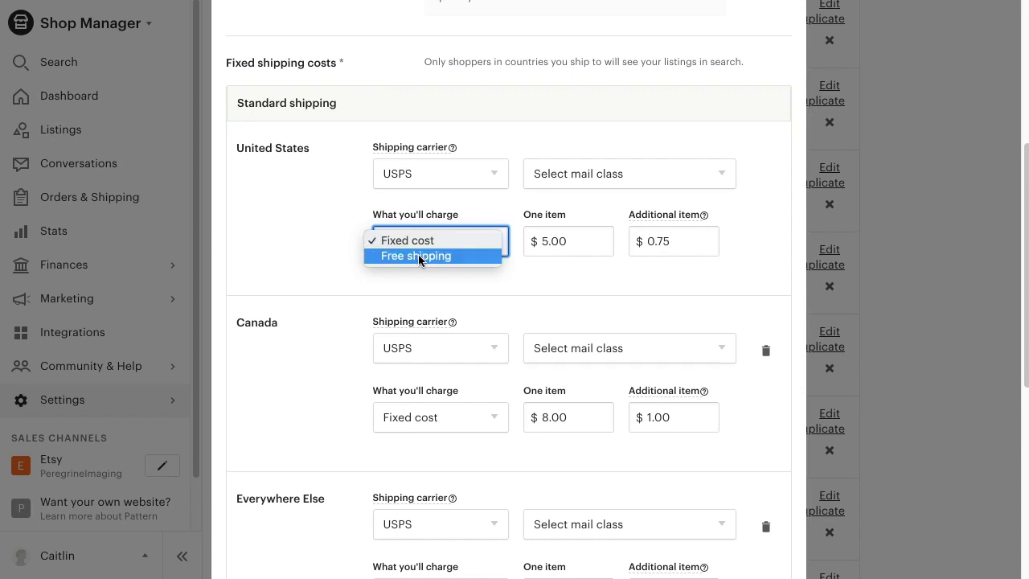
{"action": "left_click", "coordinate": [419, 254]}
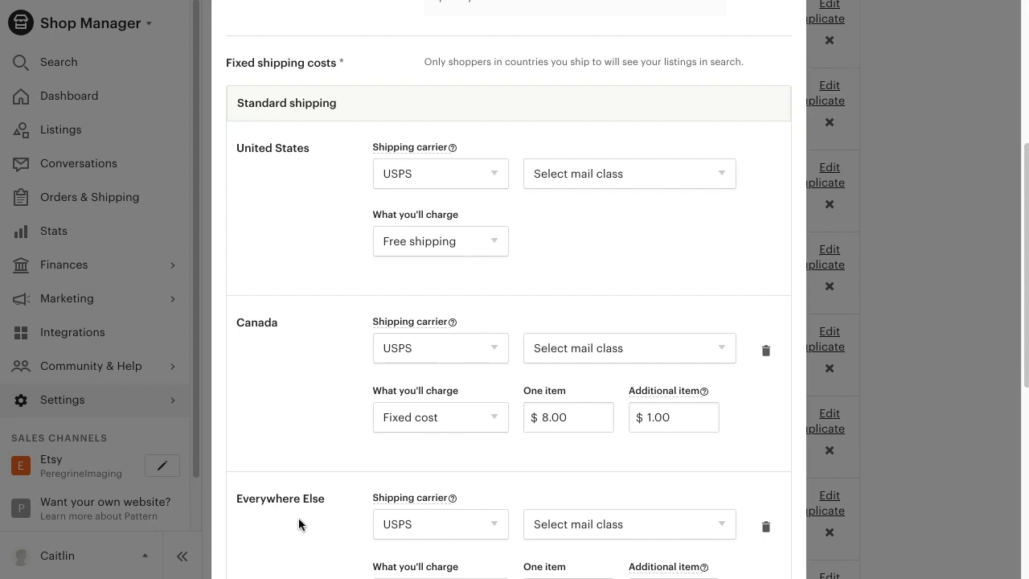
{"action": "left_click_drag", "start_coordinate": [1025, 221], "coordinate": [988, 386]}
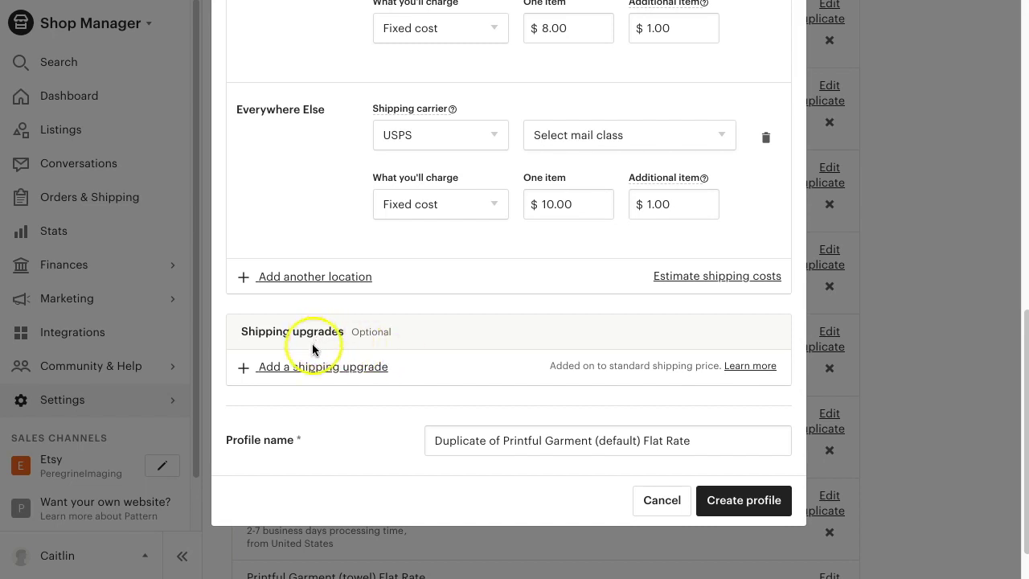
- Add a domestic '1 Day' upgrade shipped via FedEx Priority Overnight® (1 day)
{"action": "left_click", "coordinate": [312, 370]}
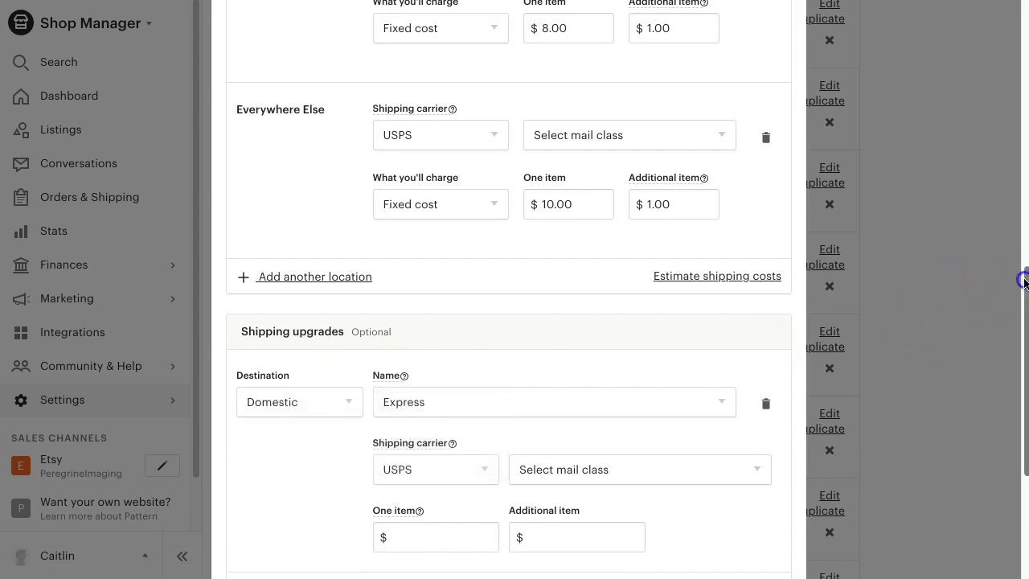
{"action": "left_click_drag", "start_coordinate": [1016, 285], "coordinate": [1014, 354]}
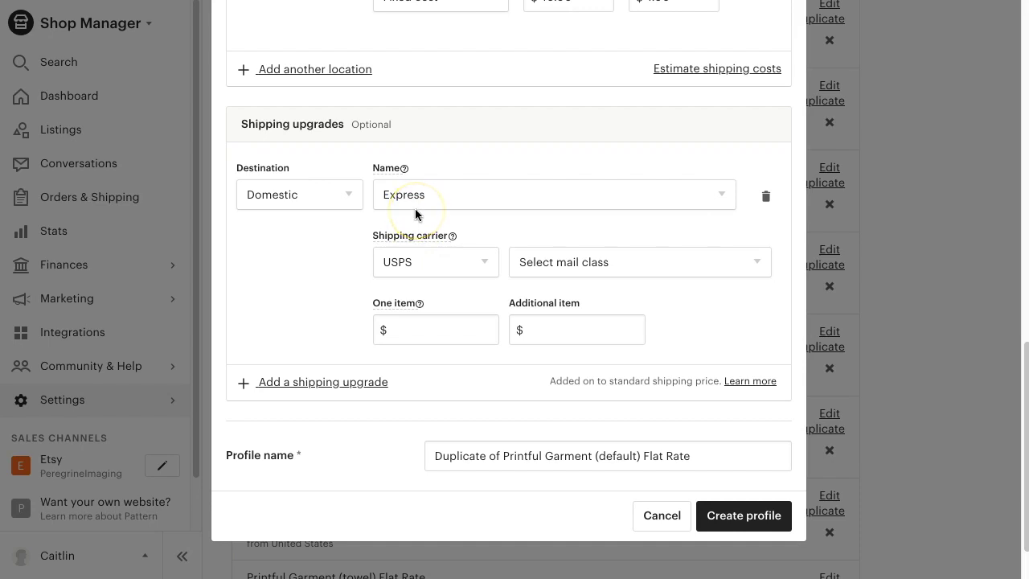
{"action": "left_click", "coordinate": [409, 199]}
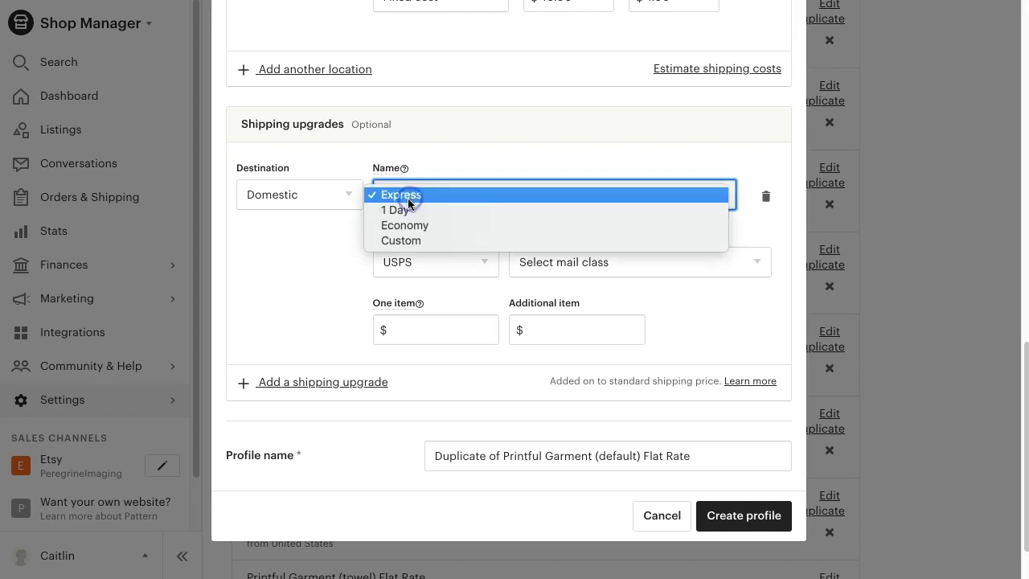
{"action": "left_click", "coordinate": [406, 209]}
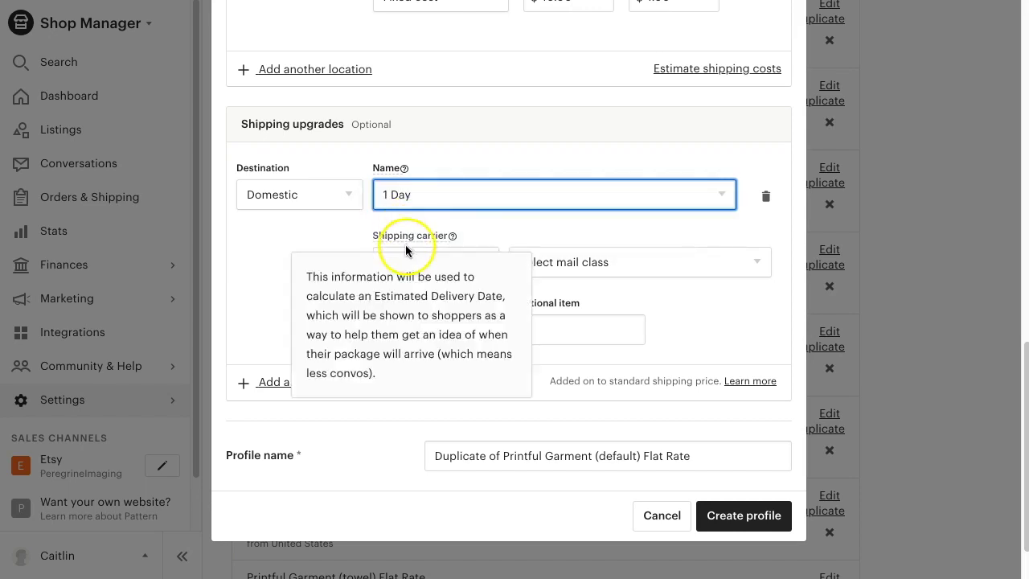
{"action": "left_click", "coordinate": [470, 264]}
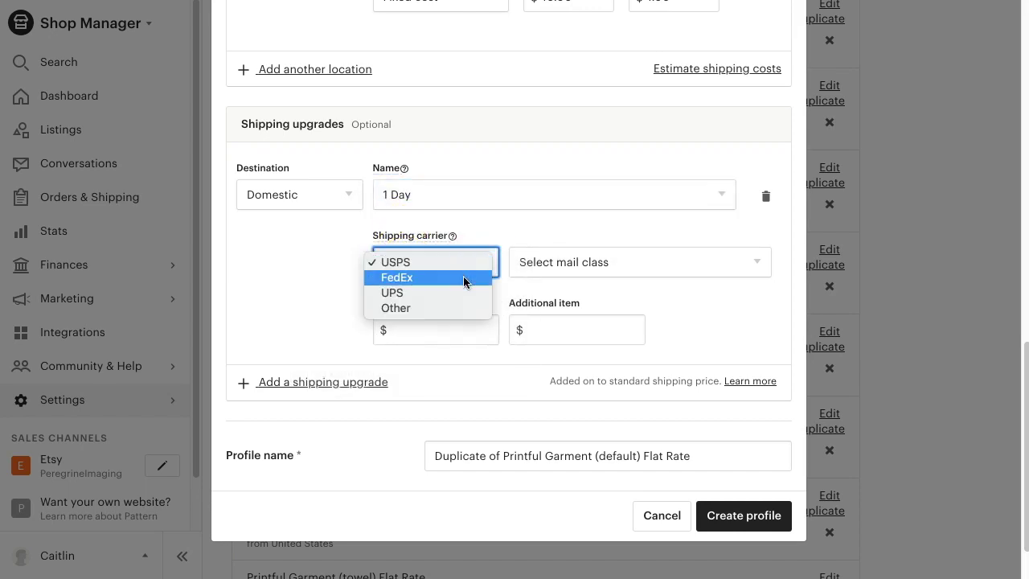
{"action": "left_click", "coordinate": [464, 278]}
{"action": "left_click", "coordinate": [562, 266]}
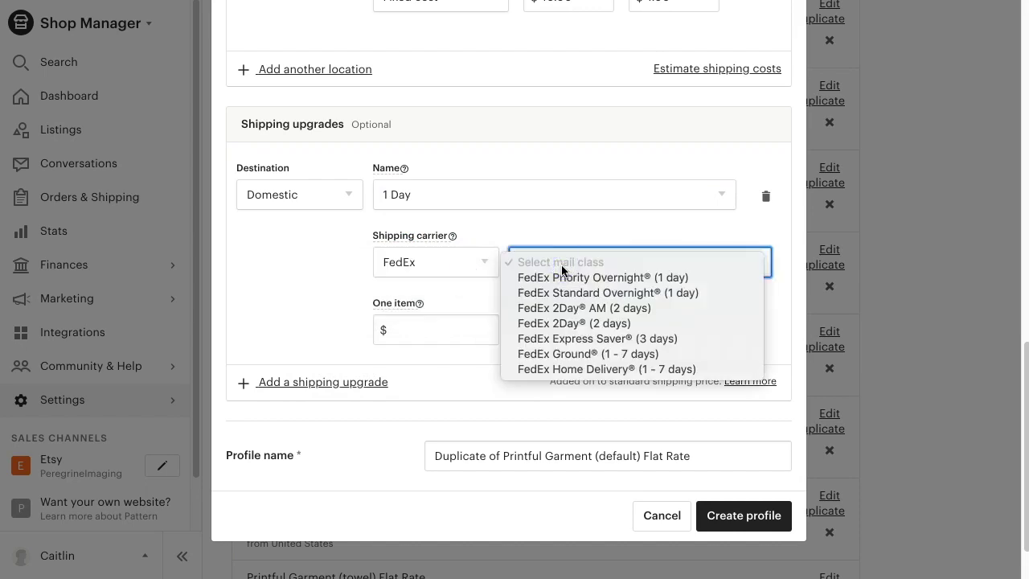
{"action": "left_click", "coordinate": [563, 278]}
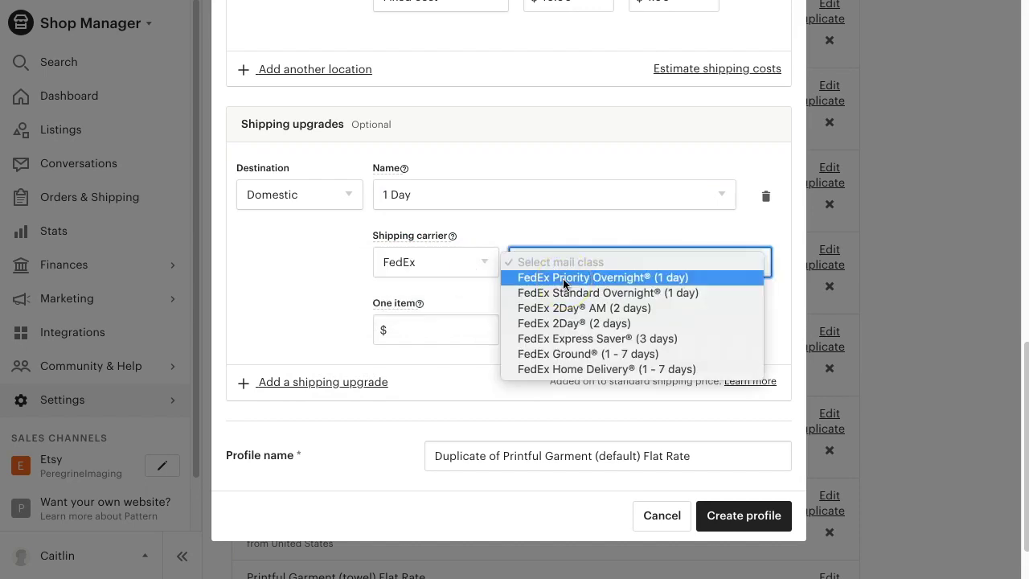
{"action": "left_click", "coordinate": [563, 279]}
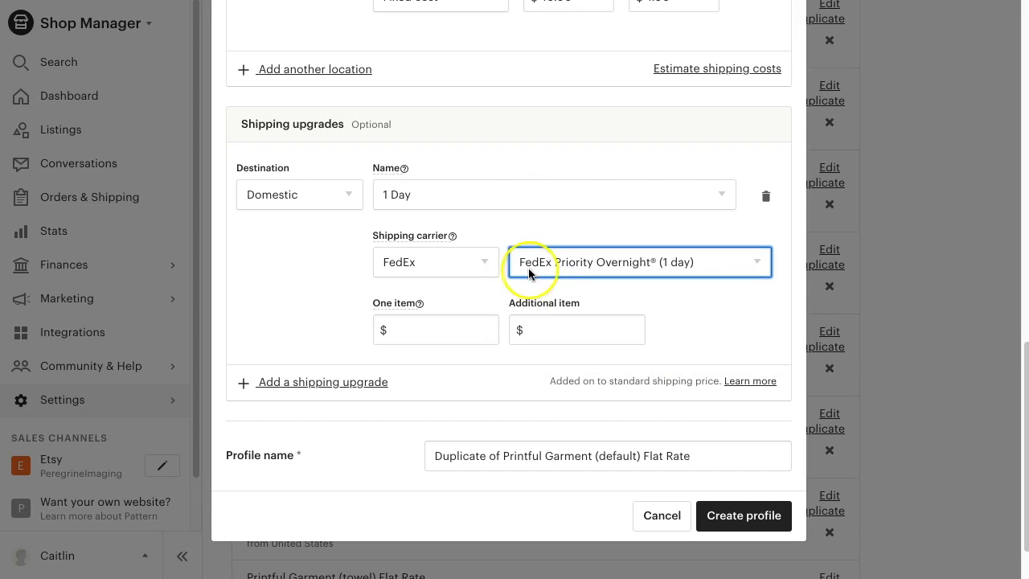
{"action": "left_click", "coordinate": [441, 330]}
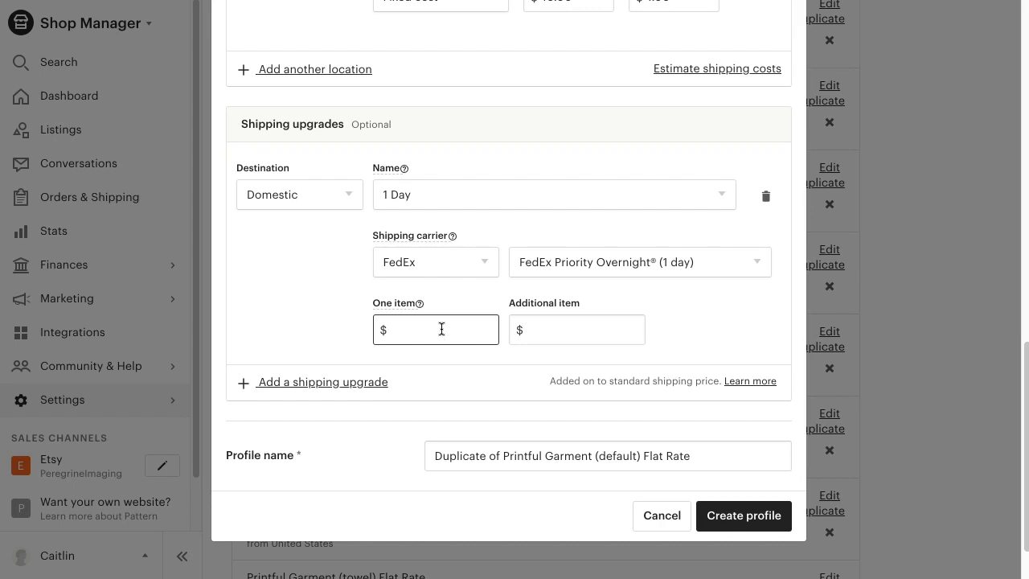
- Price the overnight upgrade at $50.00 for one item and $5.00 per additional item
{"action": "type", "text": "50"}
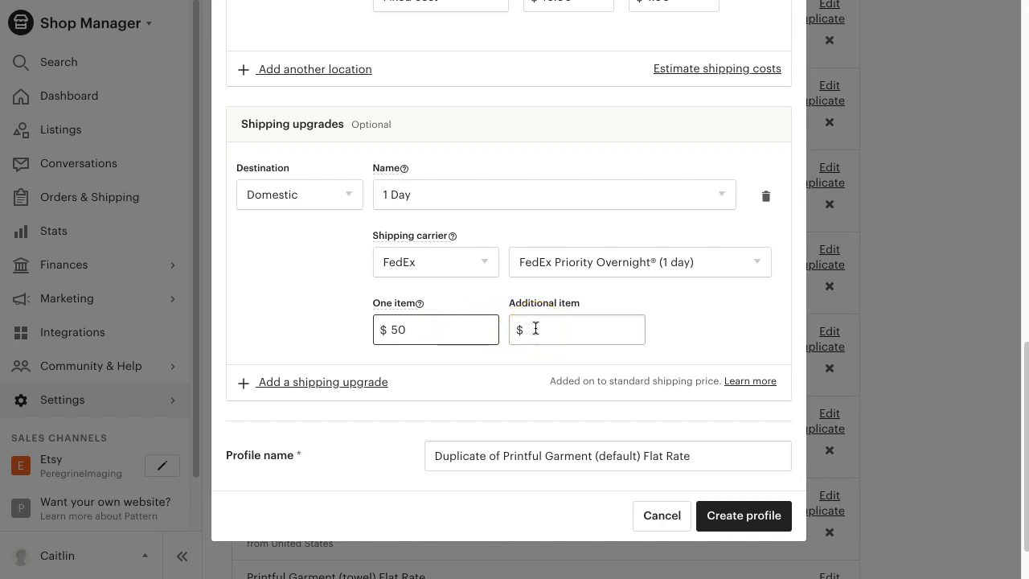
{"action": "left_click", "coordinate": [536, 329]}
{"action": "type", "text": "5"}
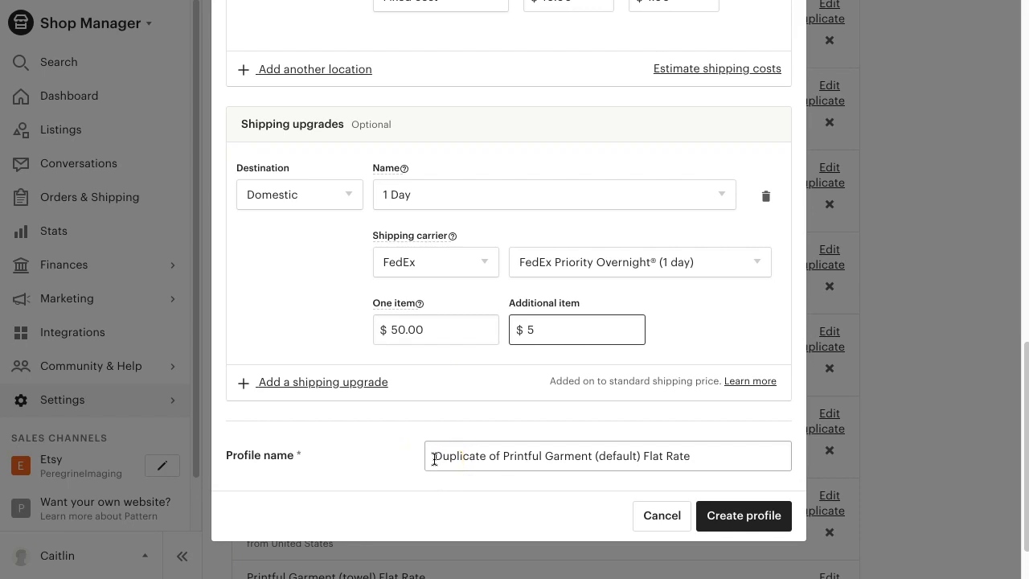
- Rename the shipping profile to 'Free Shipping'
{"action": "left_click_drag", "start_coordinate": [434, 459], "coordinate": [733, 455]}
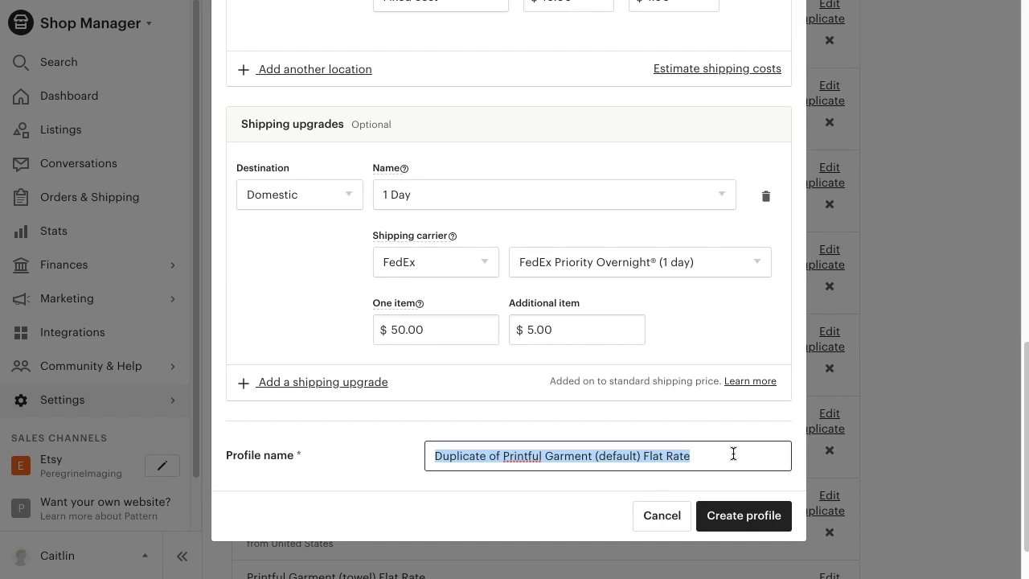
{"action": "type", "text": "Free Shipping"}
{"action": "left_click", "coordinate": [722, 569]}
- Save the Free Shipping profile and filter the shop's listings to drafts
{"action": "left_click", "coordinate": [731, 527]}
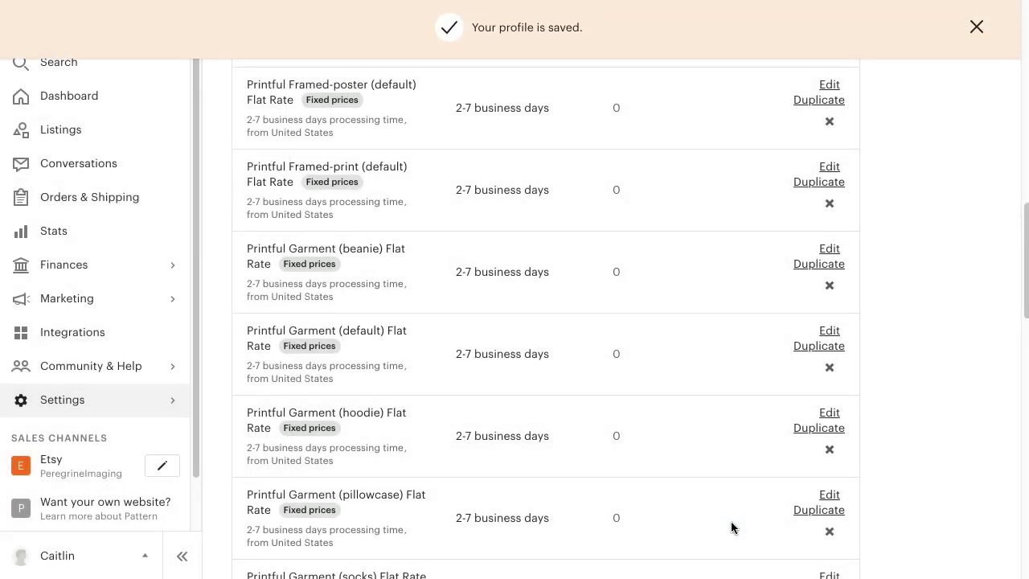
{"action": "left_click", "coordinate": [60, 131]}
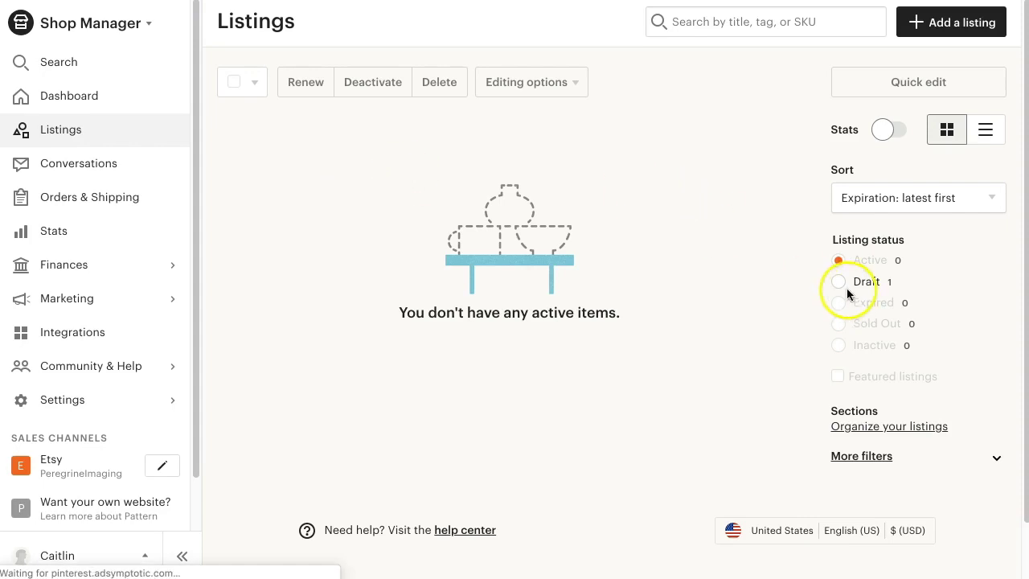
{"action": "left_click", "coordinate": [839, 283]}
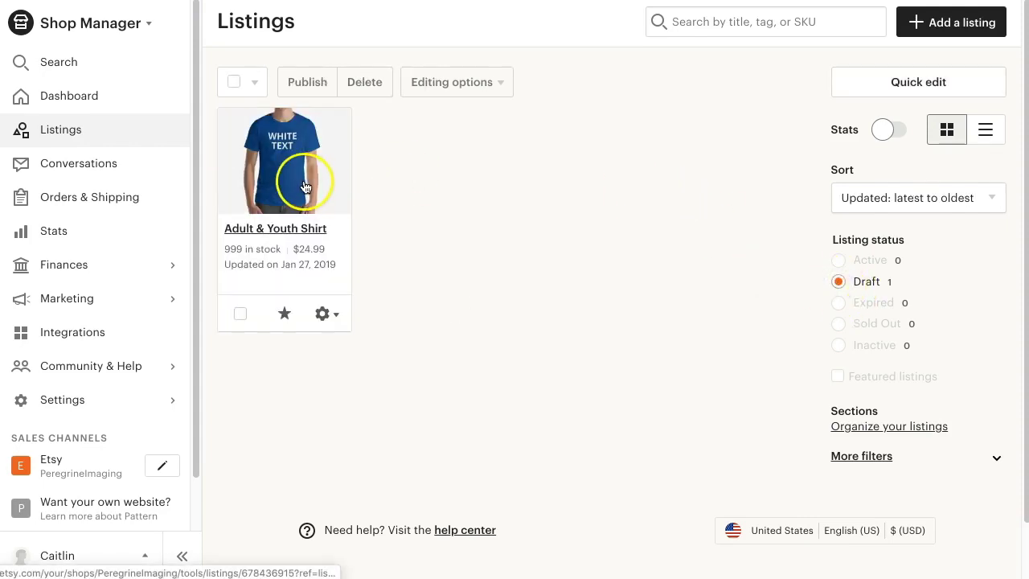
- Select the Free Shipping profile on the Adult & Youth Shirt draft listing
{"action": "left_click", "coordinate": [306, 185]}
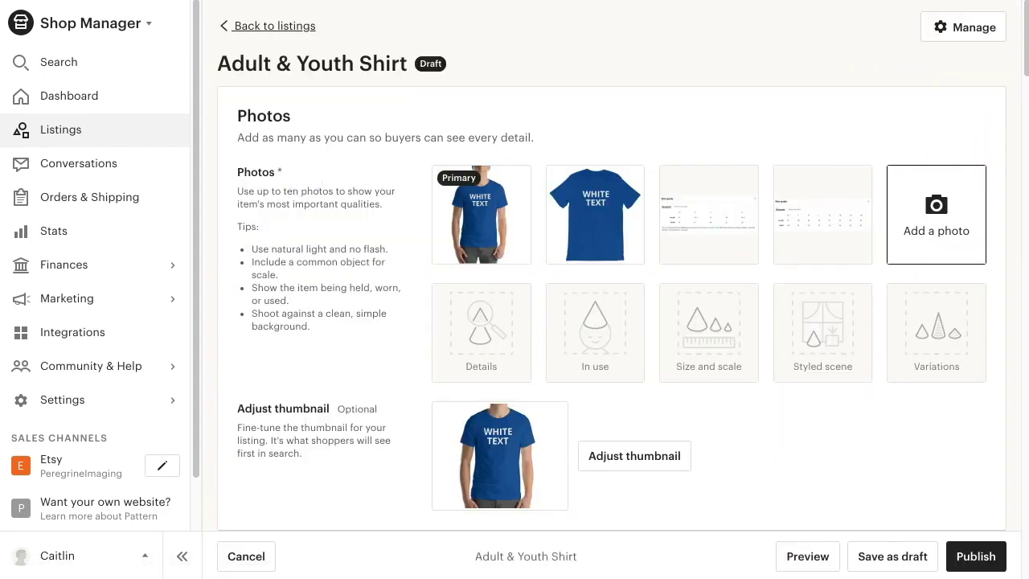
{"action": "left_click_drag", "start_coordinate": [1026, 55], "coordinate": [1006, 490]}
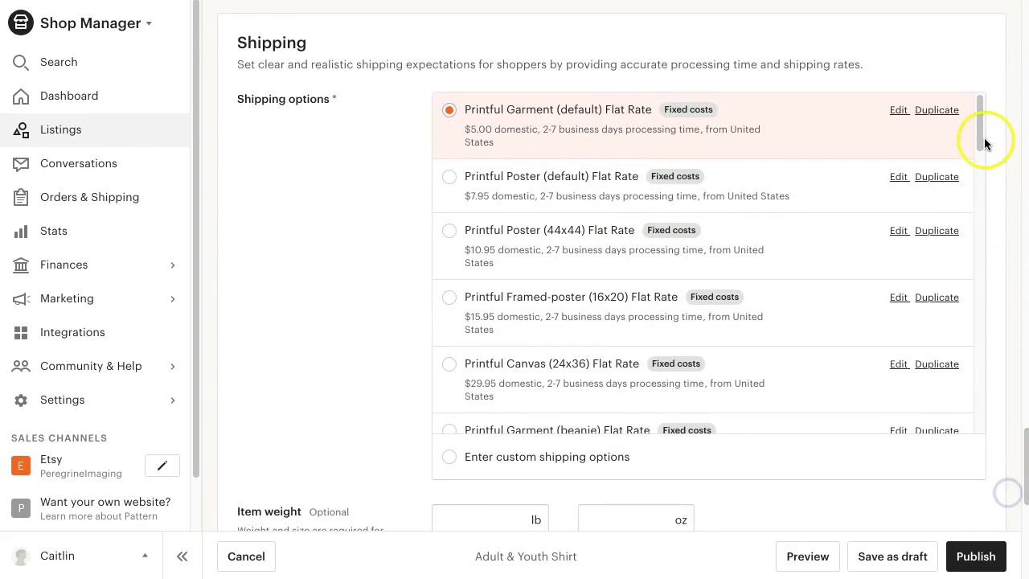
{"action": "mouse_move", "coordinate": [980, 135]}
{"action": "left_mouse_down"}
{"action": "mouse_move", "coordinate": [958, 281]}
{"action": "mouse_move", "coordinate": [953, 442]}
{"action": "left_mouse_up"}
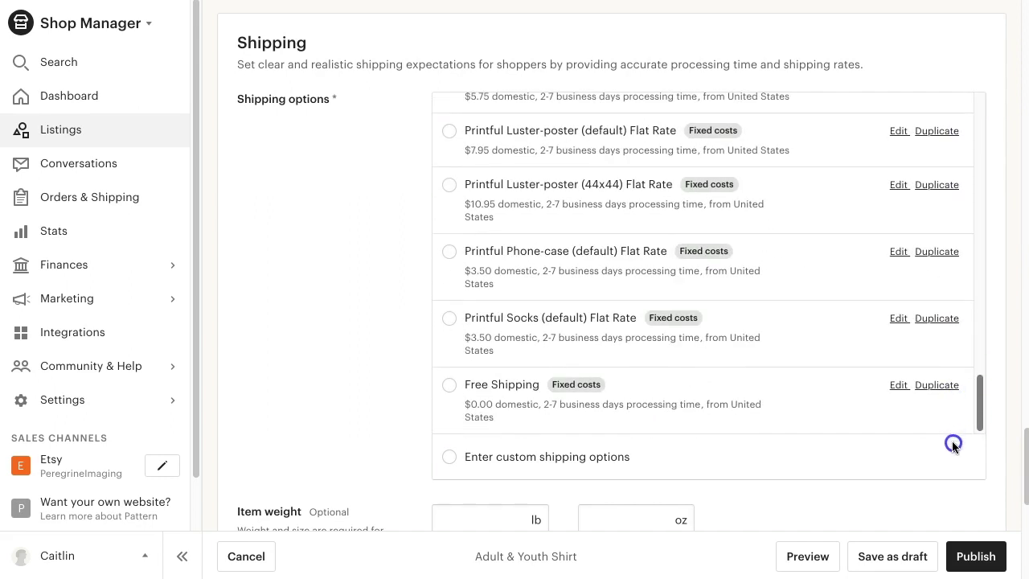
{"action": "left_click", "coordinate": [448, 385]}
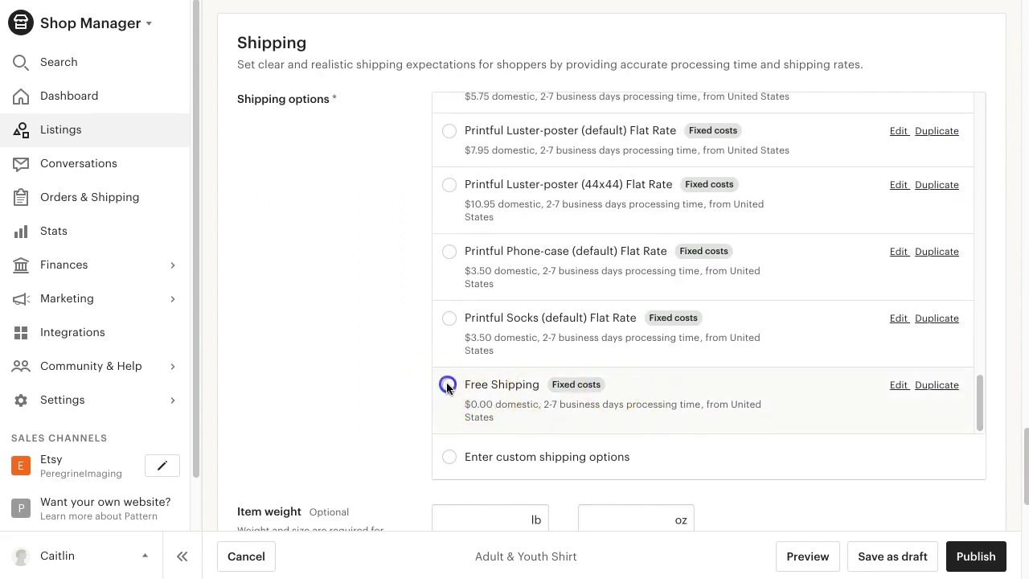